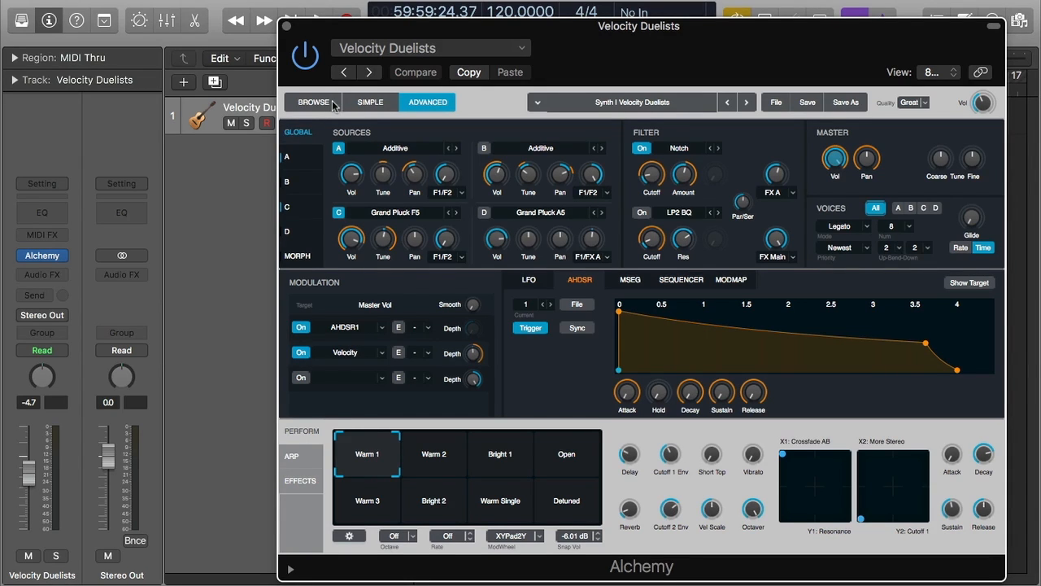
# Compare the synth's Browse, Simple and Advanced views, finishing in the Advanced view
pyautogui.click(313, 103)
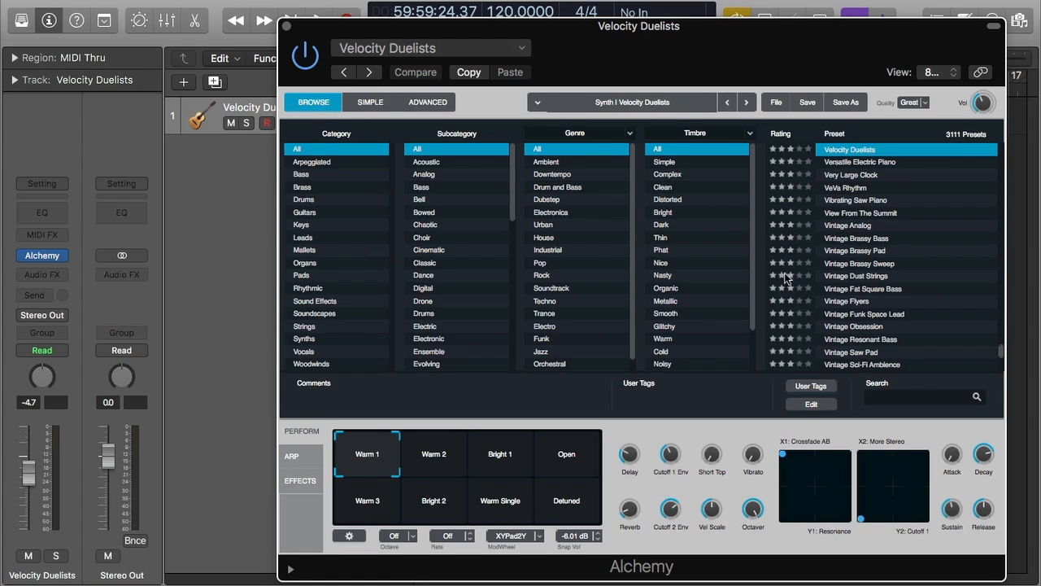
pyautogui.click(370, 103)
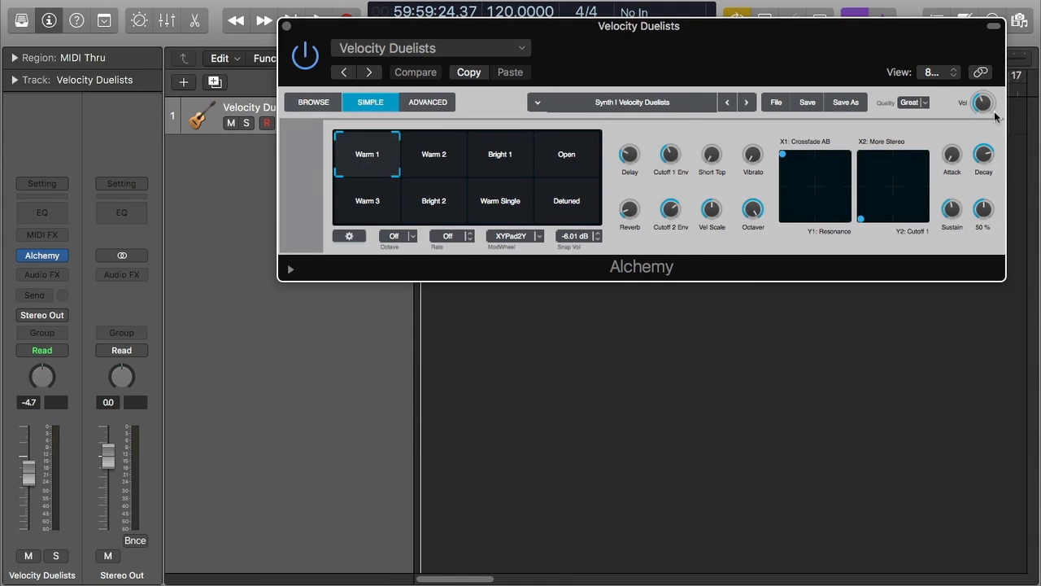
pyautogui.click(433, 104)
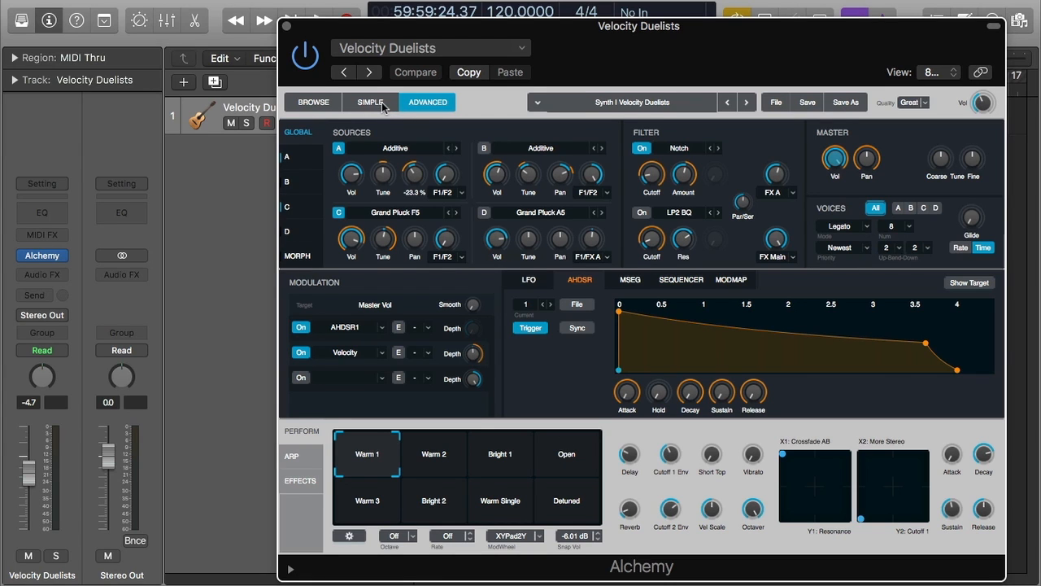
pyautogui.click(325, 105)
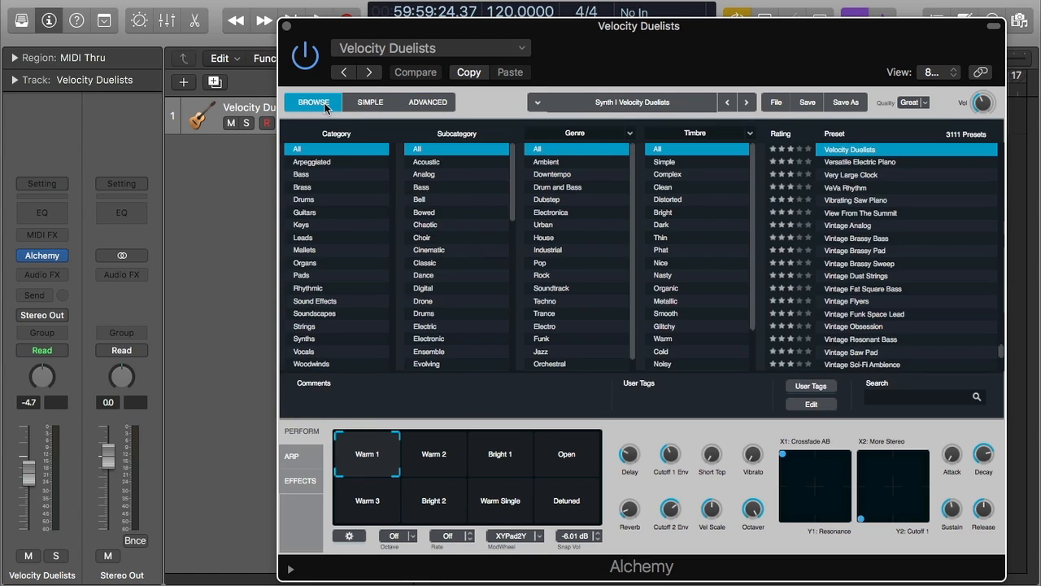
pyautogui.click(370, 103)
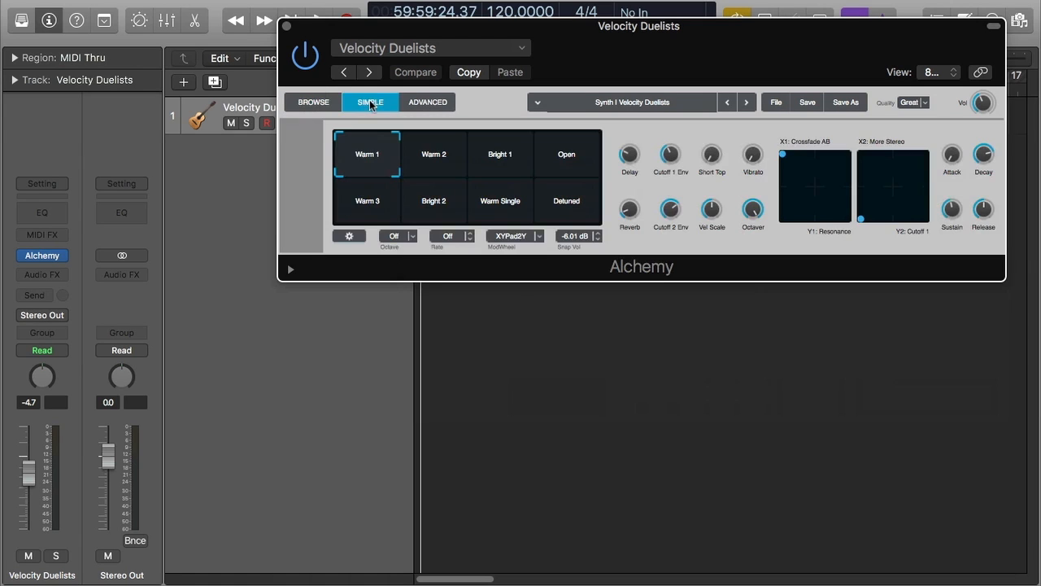
pyautogui.click(431, 102)
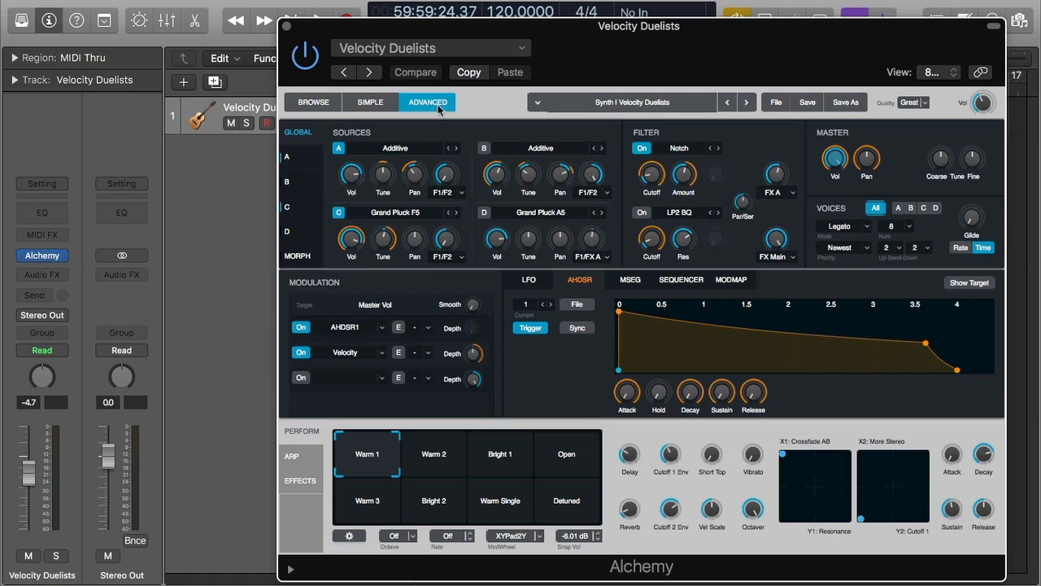
pyautogui.click(322, 103)
pyautogui.click(431, 102)
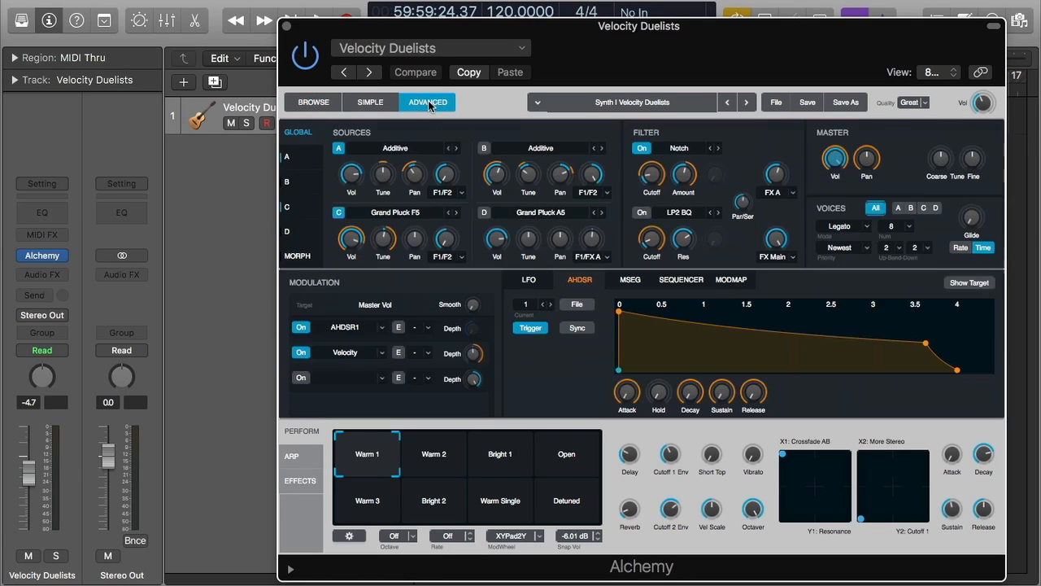
# Look through the arpeggiator and effects sections of the Advanced view, finishing on the Perform section
pyautogui.click(308, 458)
pyautogui.click(306, 481)
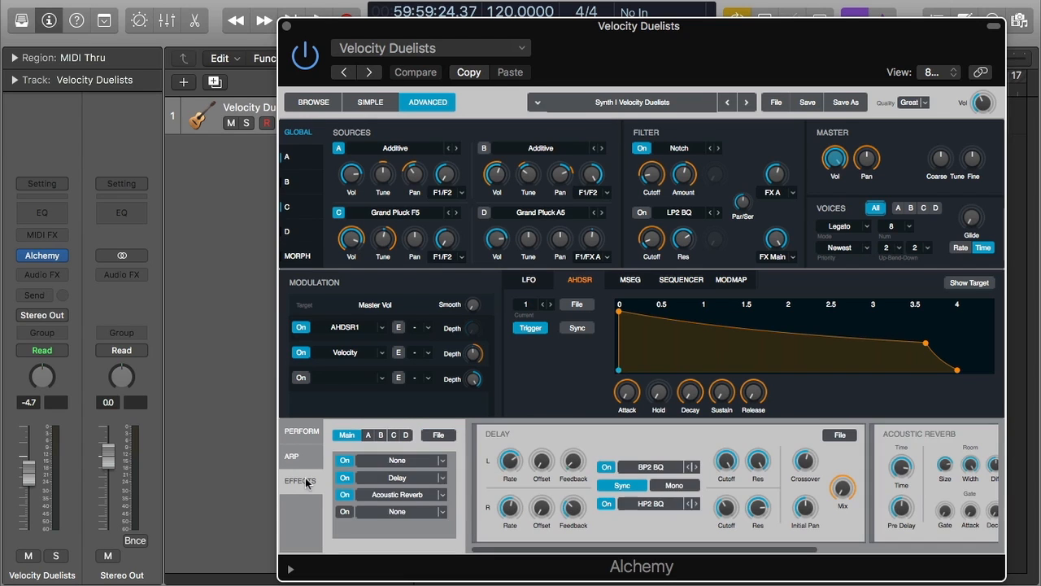
pyautogui.click(312, 432)
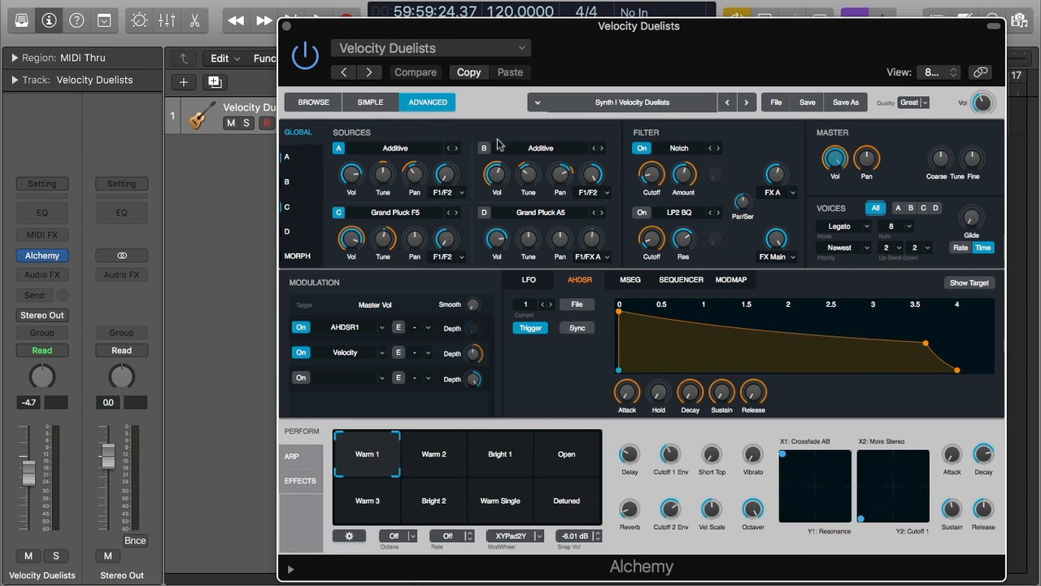
# Compare the Simple view's performance controls with the Advanced view, finishing in the Simple view
pyautogui.click(388, 104)
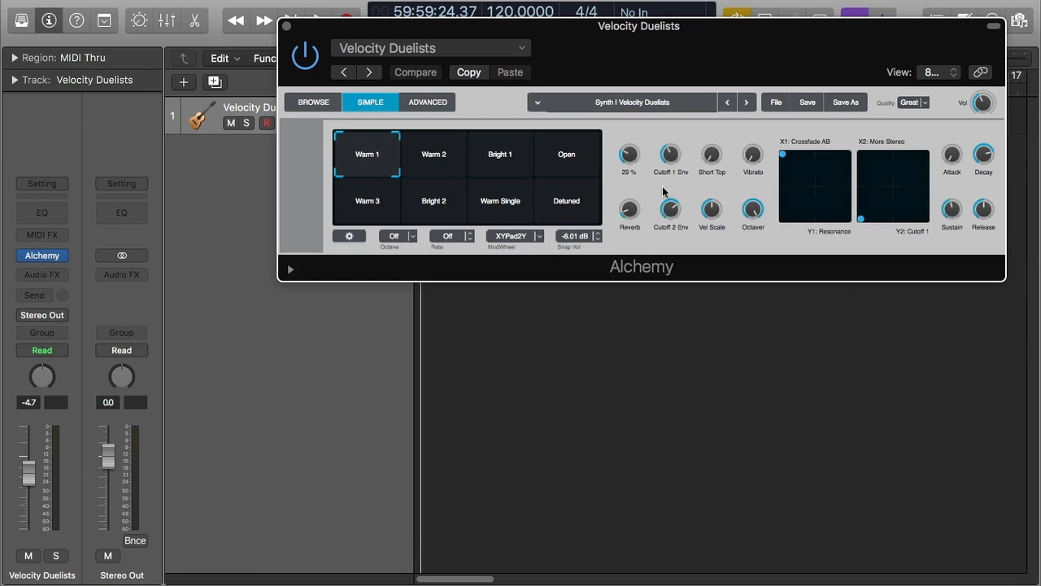
pyautogui.click(421, 103)
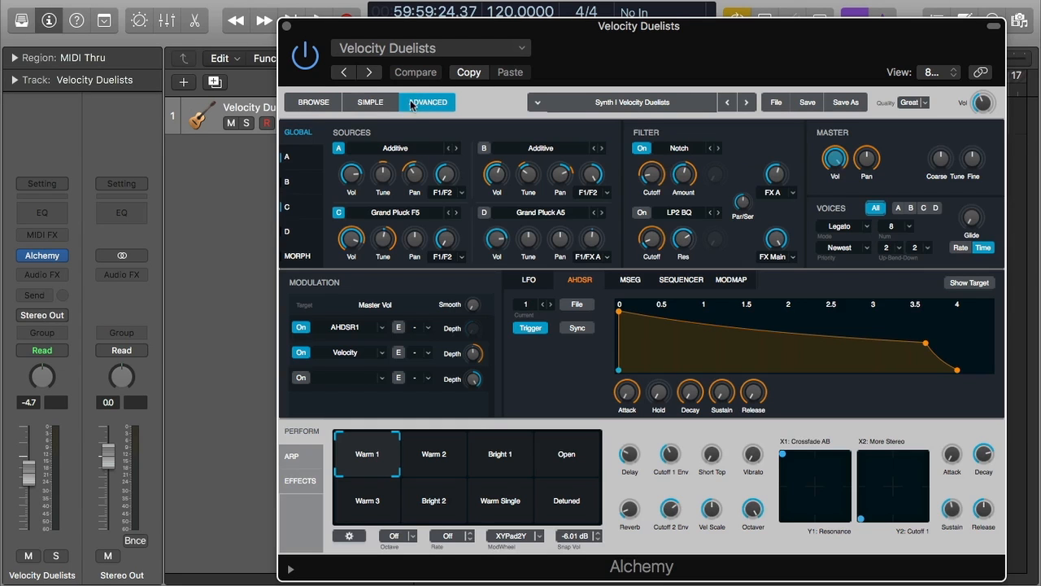
pyautogui.click(387, 104)
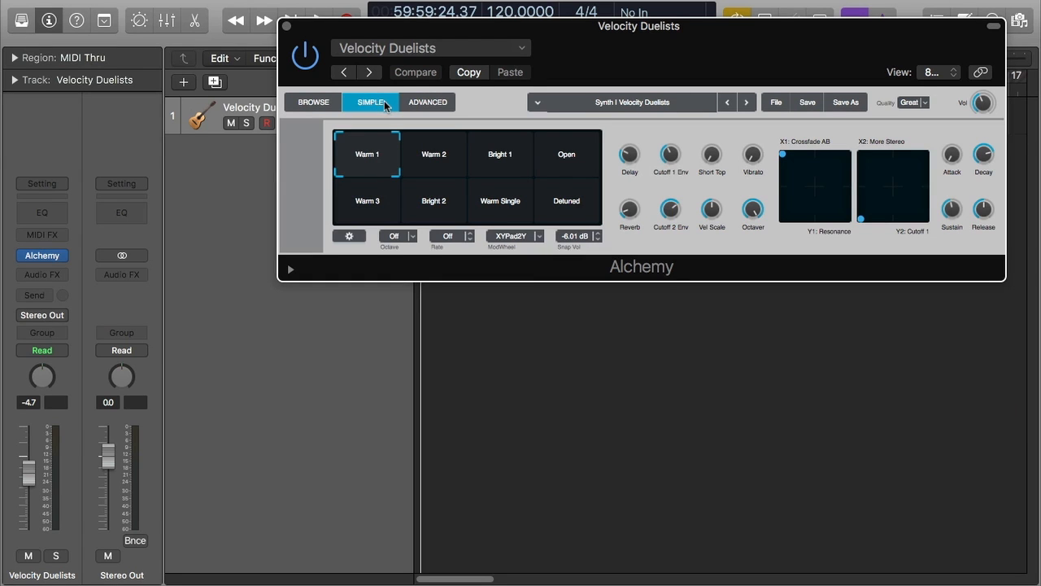
# Move the Alchemy plug-in window below the 2-Step Ahead Guitar region and enlarge it to 95%
pyautogui.moveTo(638, 43); pyautogui.dragTo(517, 169)
pyautogui.click(421, 277)
pyautogui.click(376, 103)
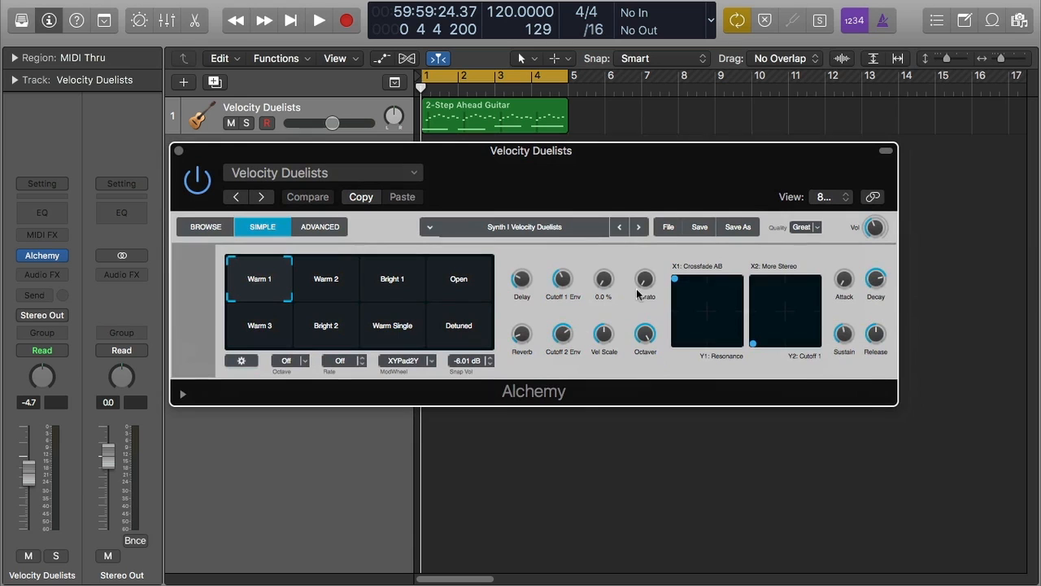
pyautogui.moveTo(896, 403); pyautogui.dragTo(1007, 431)
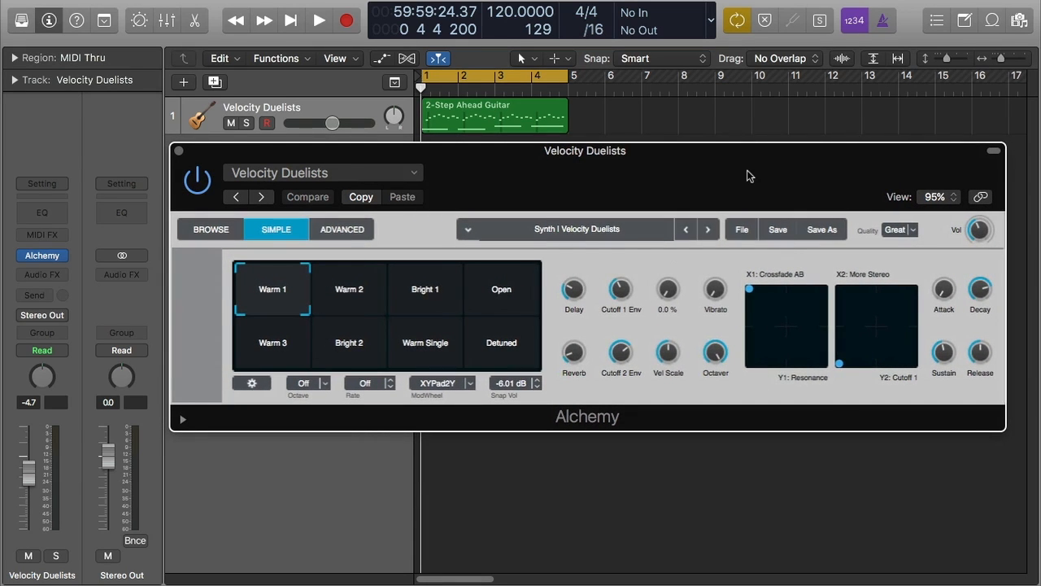
pyautogui.moveTo(746, 170)
pyautogui.mouseDown()
pyautogui.moveTo(751, 235)
pyautogui.moveTo(751, 180)
pyautogui.mouseUp()
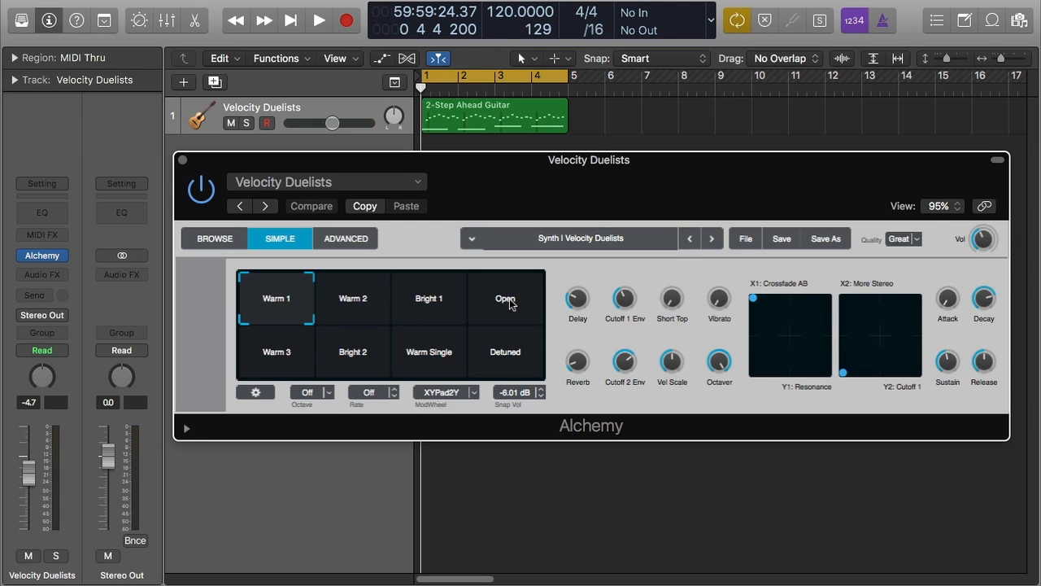
# Try the Warm 2, Bright 1 and Warm Single snapshots on the transform pad, returning to Warm 1
pyautogui.click(302, 296)
pyautogui.click(336, 298)
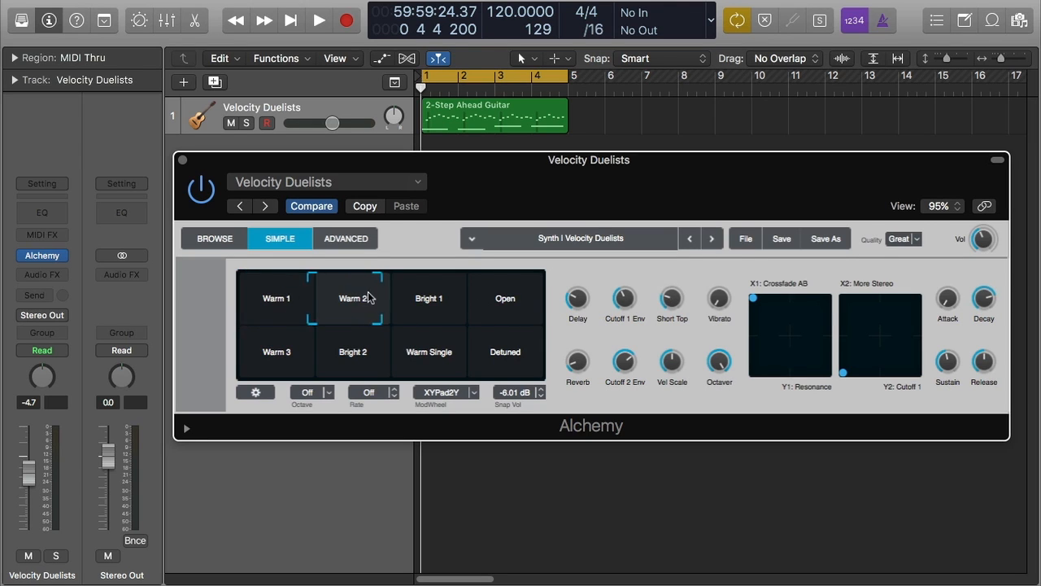
pyautogui.click(425, 298)
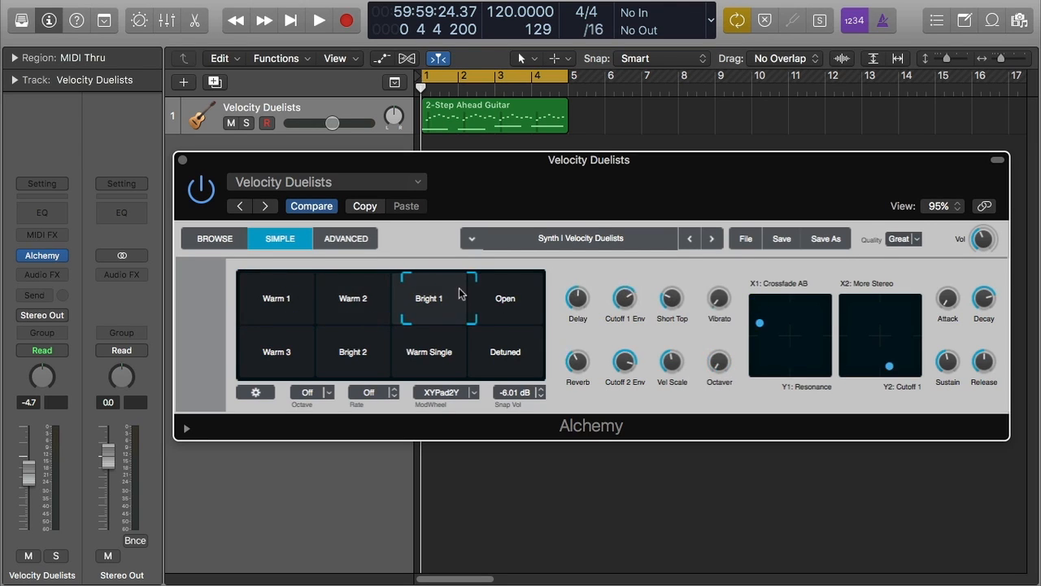
pyautogui.click(425, 352)
pyautogui.click(429, 298)
pyautogui.click(352, 297)
pyautogui.click(304, 293)
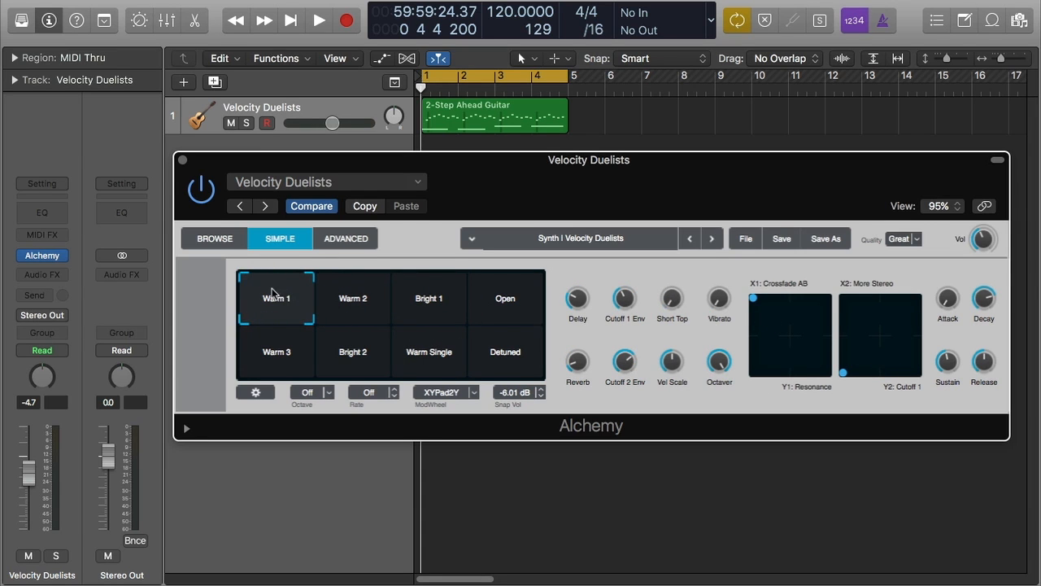
# Inspect the preset's Advanced view with the window moved up, returning to the Simple view below the region
pyautogui.click(345, 238)
pyautogui.moveTo(514, 168); pyautogui.dragTo(519, 17)
pyautogui.moveTo(291, 498)
pyautogui.mouseDown()
pyautogui.moveTo(428, 509)
pyautogui.moveTo(483, 498)
pyautogui.moveTo(511, 539)
pyautogui.moveTo(321, 541)
pyautogui.moveTo(299, 493)
pyautogui.moveTo(281, 485)
pyautogui.mouseUp()
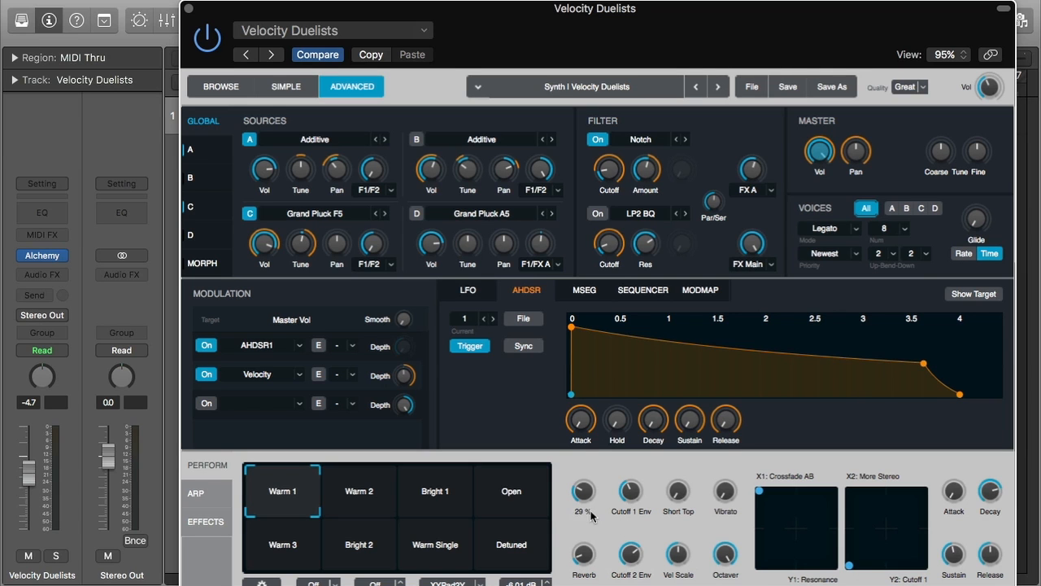
pyautogui.click(292, 89)
pyautogui.moveTo(548, 12); pyautogui.dragTo(548, 180)
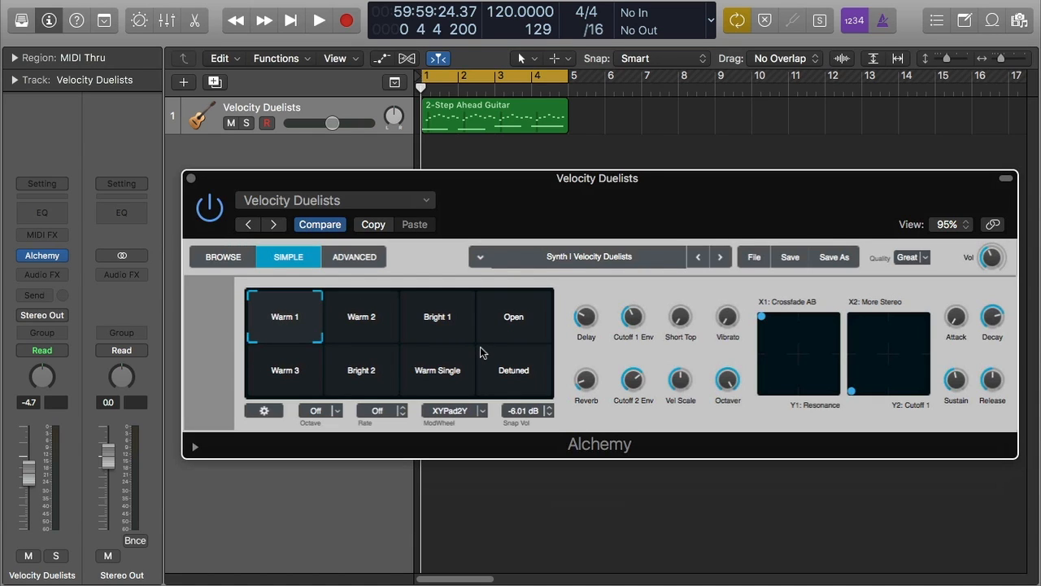
# Load the Vintage Analog preset from the preset list in place of Velocity Duelists
pyautogui.moveTo(620, 347)
pyautogui.click(662, 259)
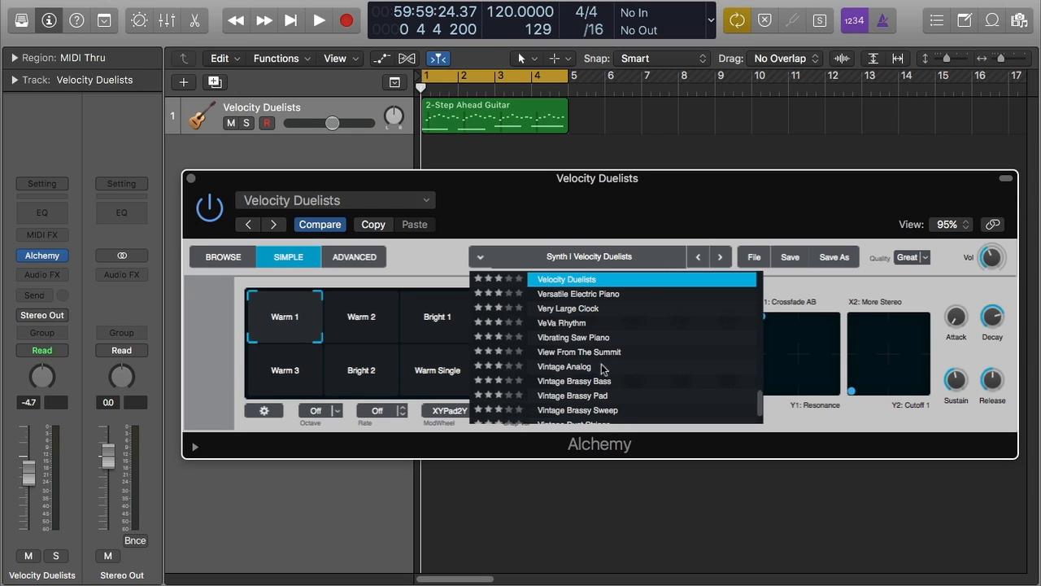
pyautogui.click(593, 367)
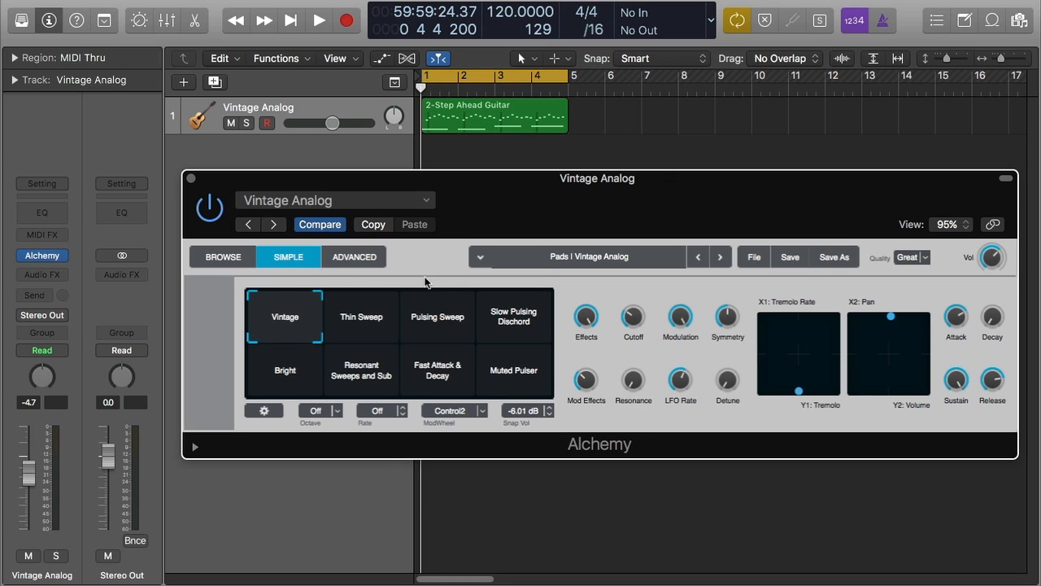
# Show the Advanced view, scale the plug-in window to 75% and reposition it so the whole interface fits on screen
pyautogui.click(385, 259)
pyautogui.moveTo(545, 197); pyautogui.dragTo(540, 129)
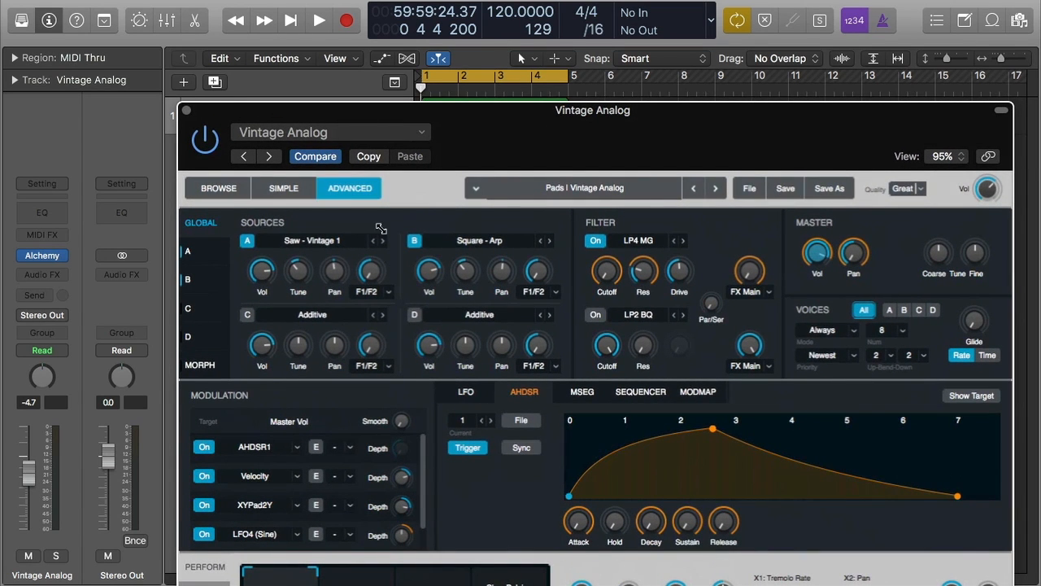
pyautogui.moveTo(505, 146); pyautogui.dragTo(402, 49)
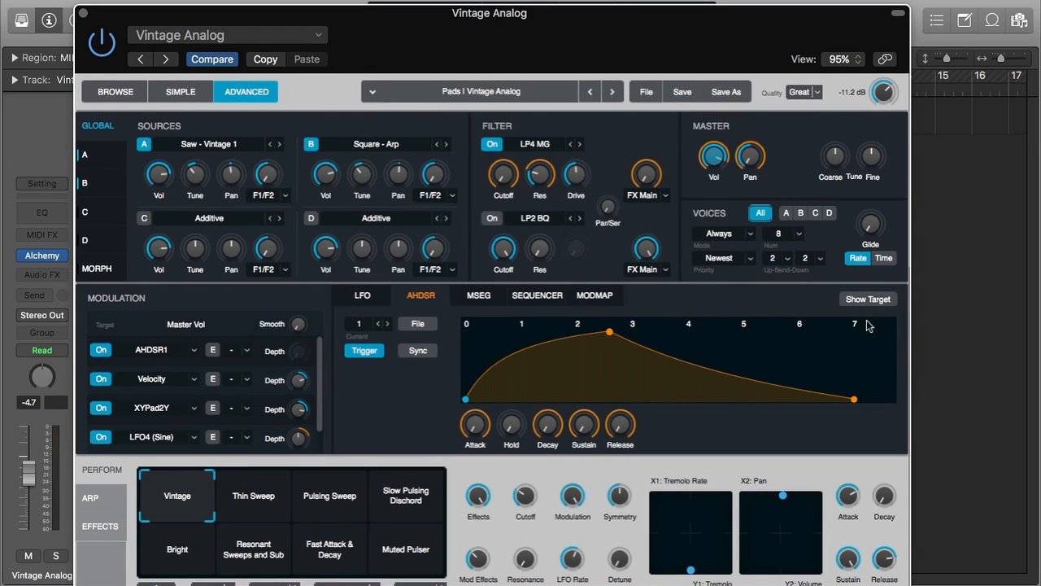
pyautogui.click(856, 64)
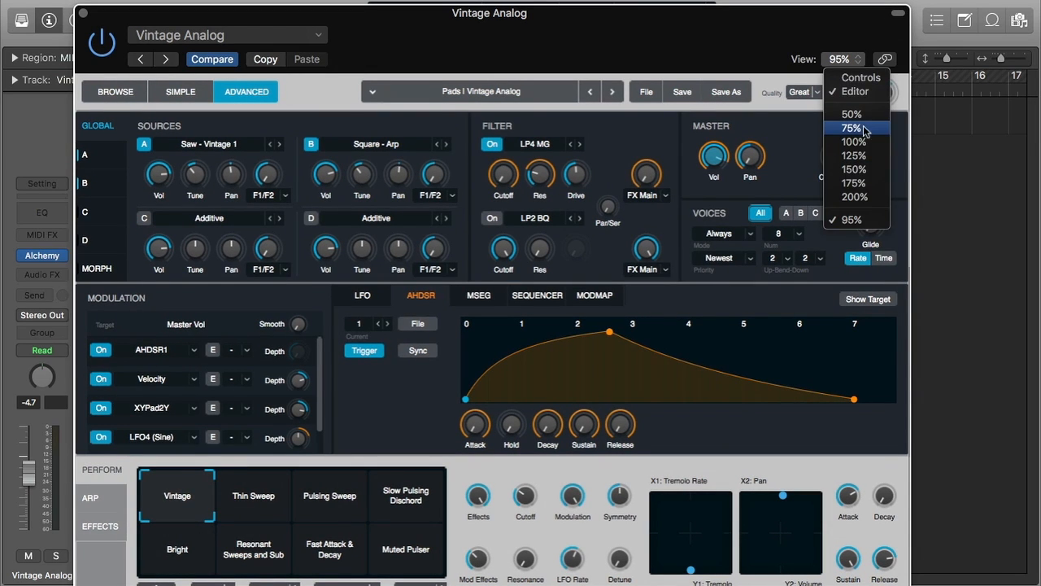
pyautogui.click(799, 114)
pyautogui.moveTo(564, 36); pyautogui.dragTo(781, 72)
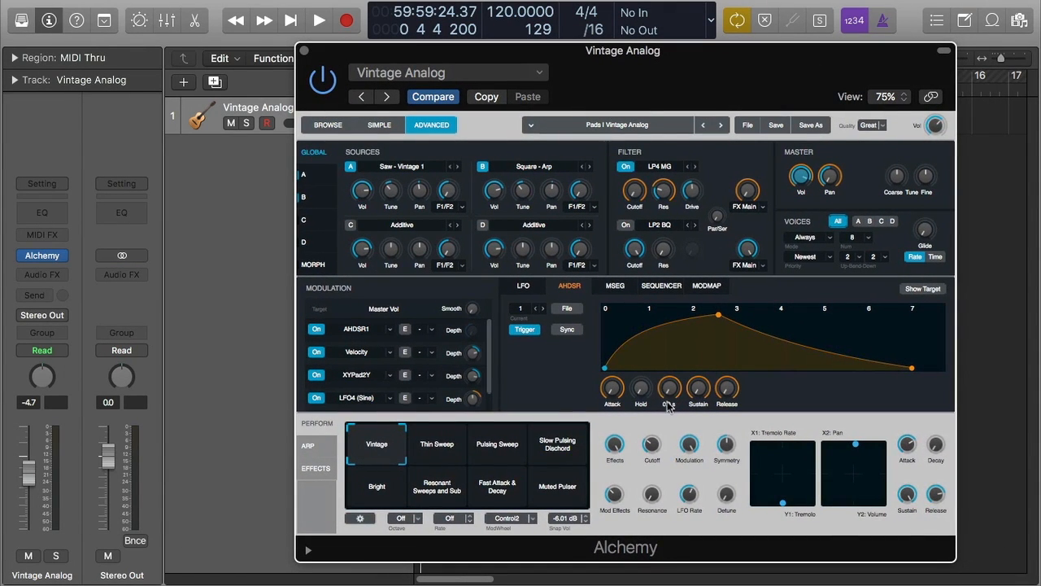
# Examine the Effects, Mod Effects, Cutoff and LFO Rate performance knobs of the Vintage Analog preset
pyautogui.moveTo(619, 460)
pyautogui.moveTo(613, 492)
pyautogui.moveTo(651, 452)
pyautogui.moveTo(686, 482)
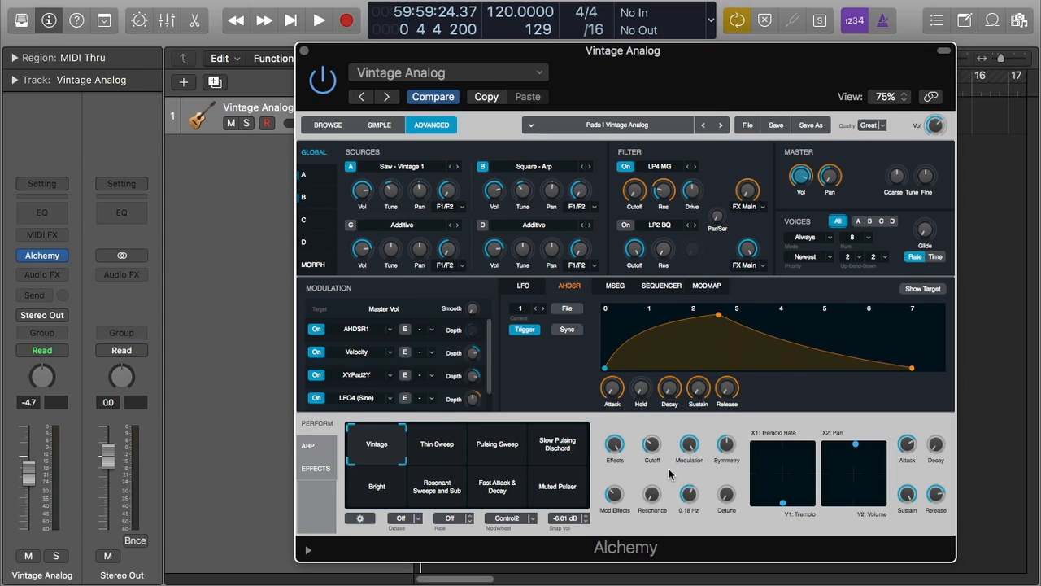